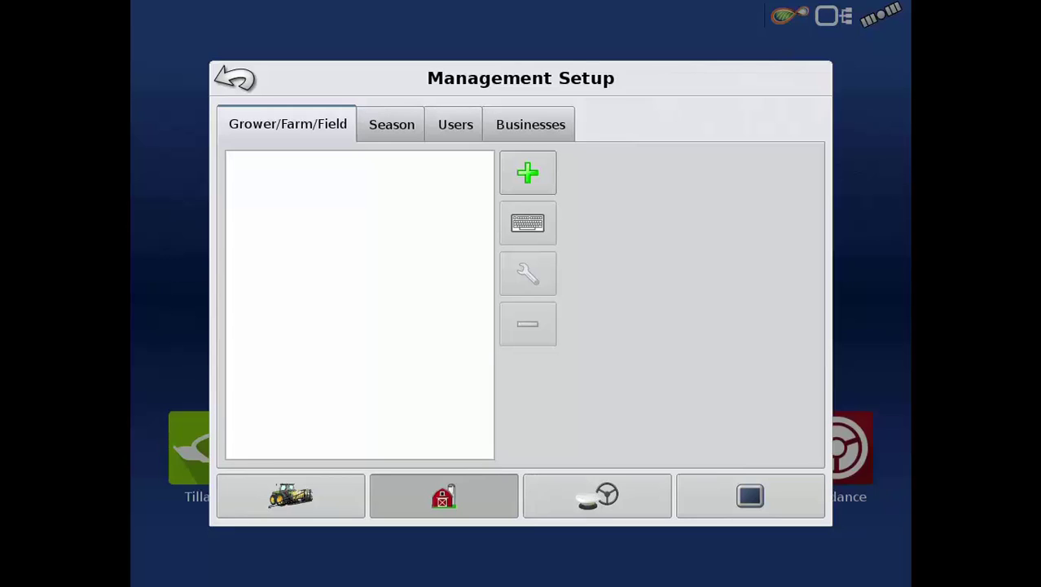
Add a new grower business to the management setup, entering the grower's name as the business name.
{"action": "left_click", "coordinate": [527, 172]}
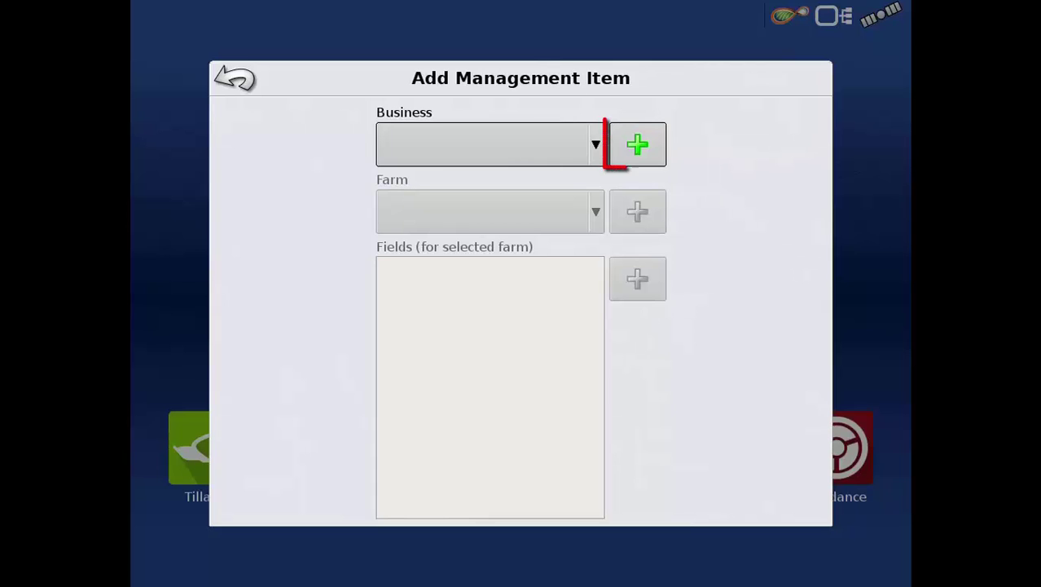
{"action": "left_click", "coordinate": [638, 145]}
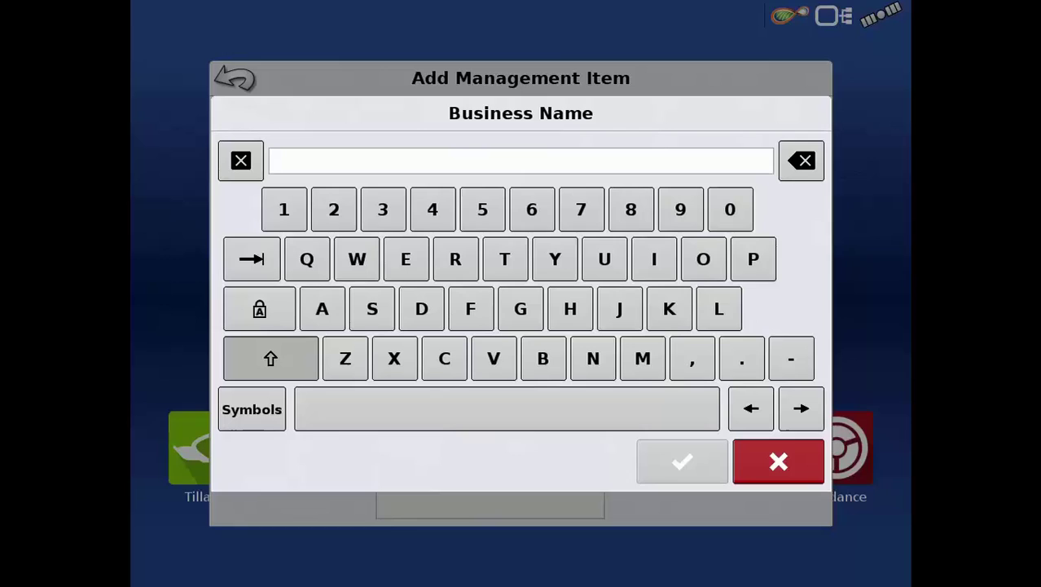
{"action": "type", "text": "Gro"}
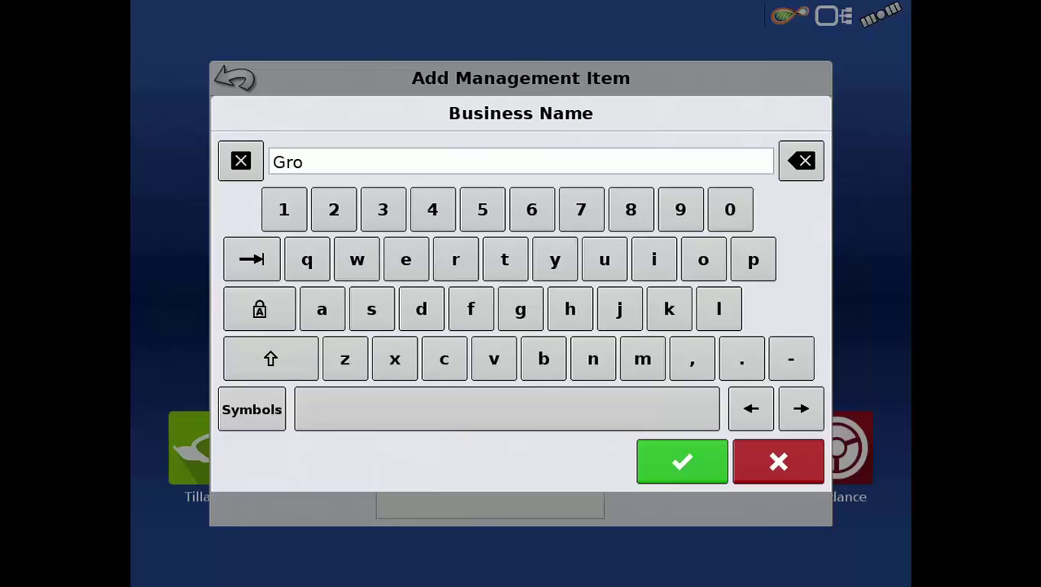
{"action": "type", "text": "wer "}
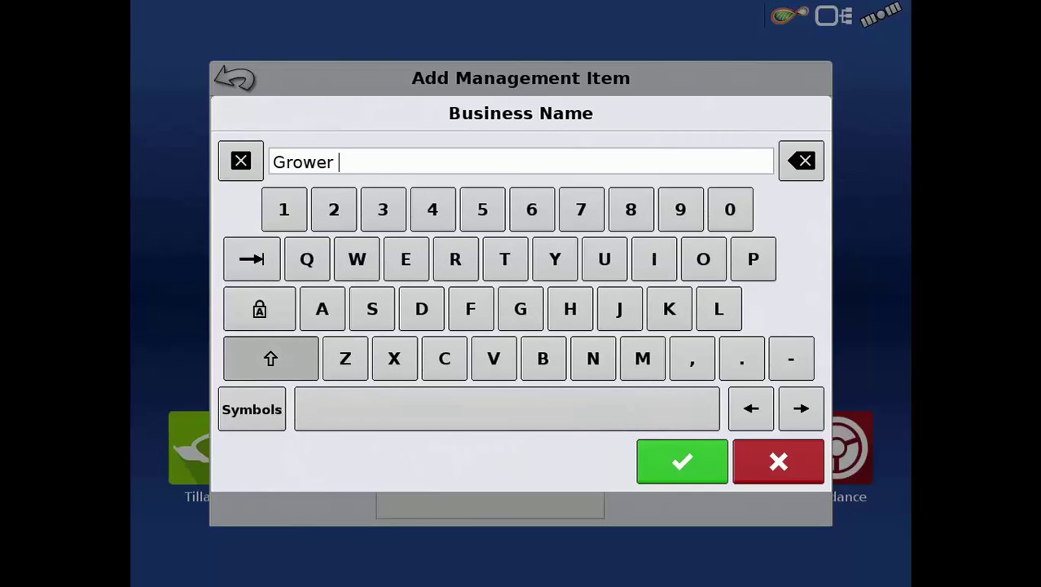
{"action": "type", "text": "Jerry"}
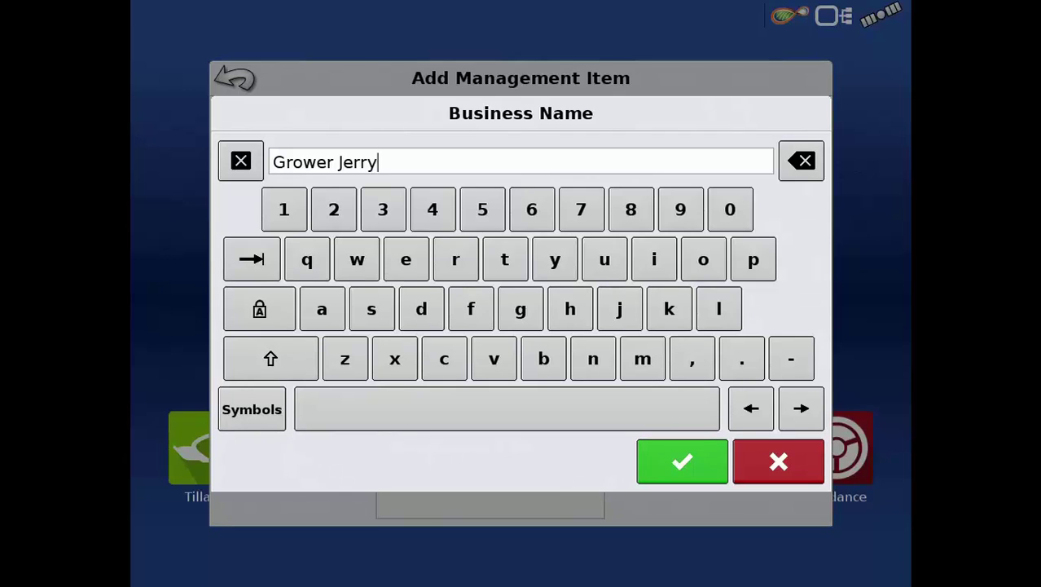
{"action": "key", "text": "Return"}
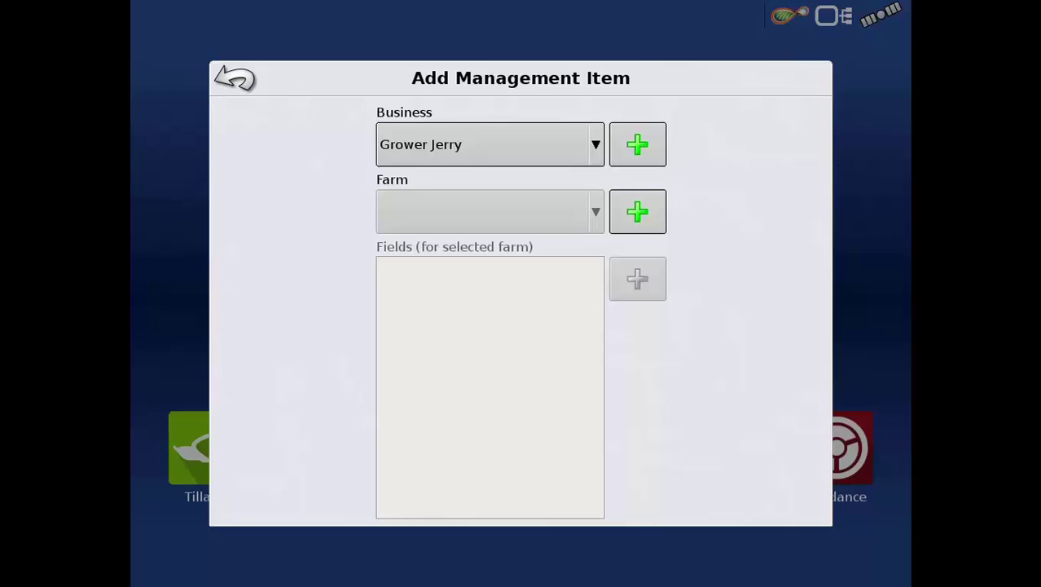
Add a farm named Home under the new grower business.
{"action": "left_click", "coordinate": [637, 212]}
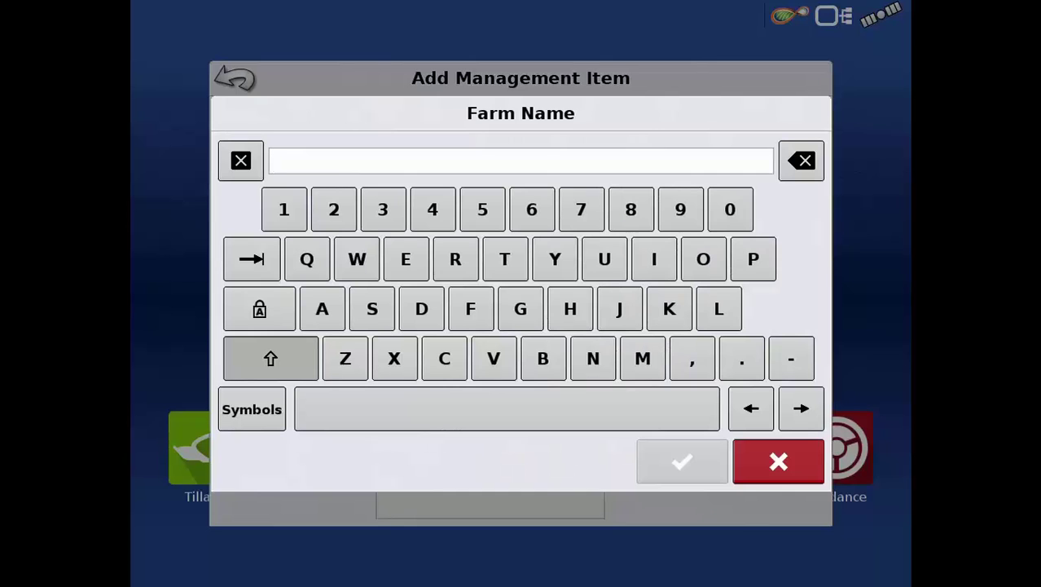
{"action": "type", "text": "Ho"}
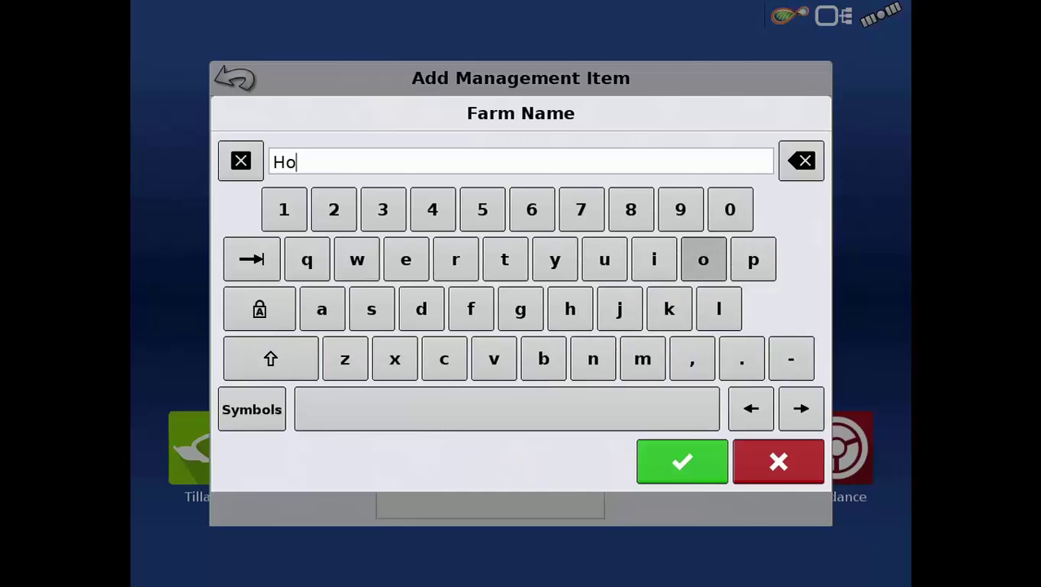
{"action": "type", "text": "me"}
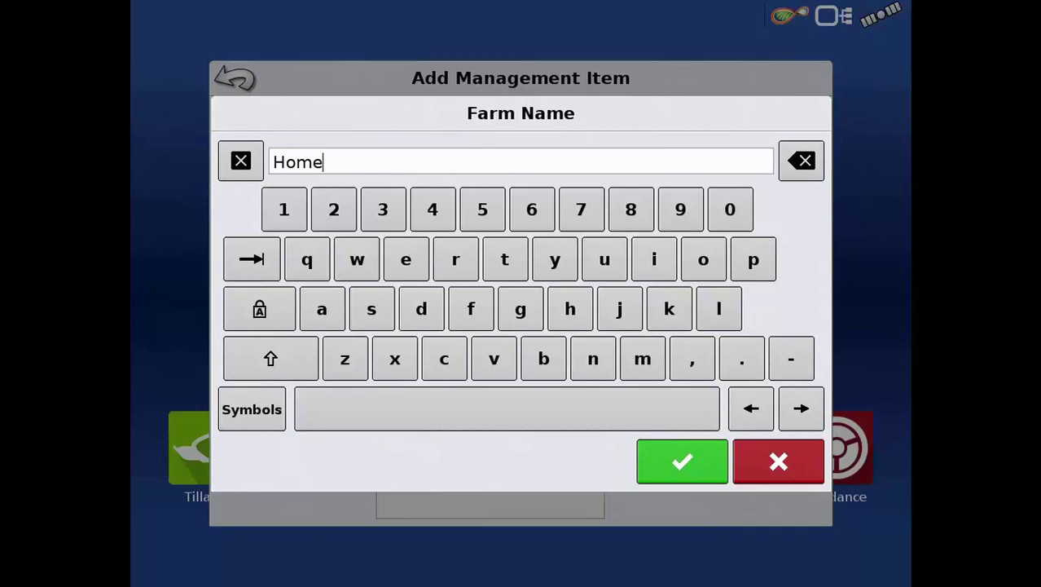
{"action": "left_click", "coordinate": [682, 461]}
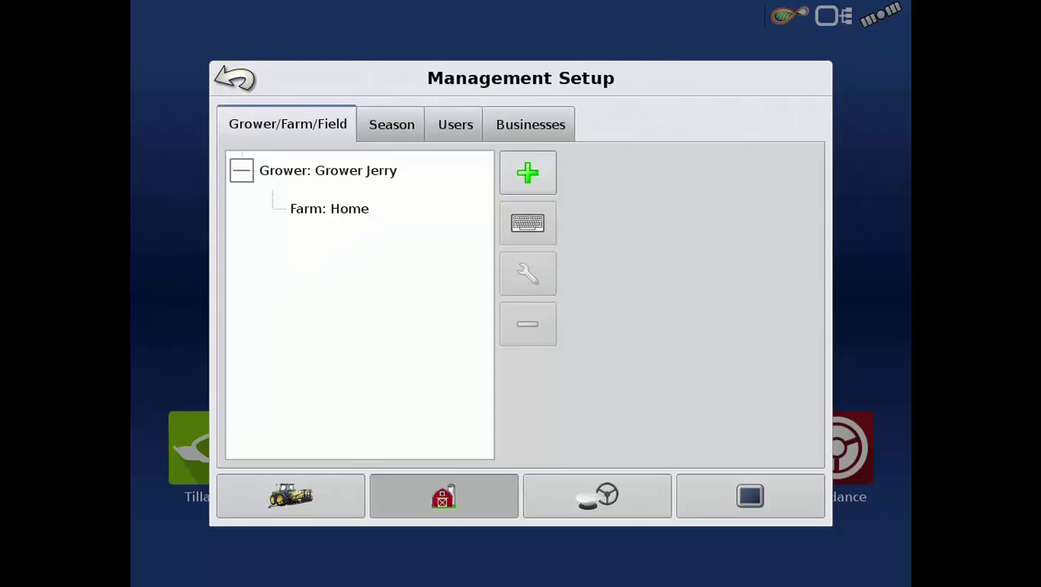
Review the grower's general, phone/email and address details in the grower's edit form.
{"action": "left_click", "coordinate": [327, 170]}
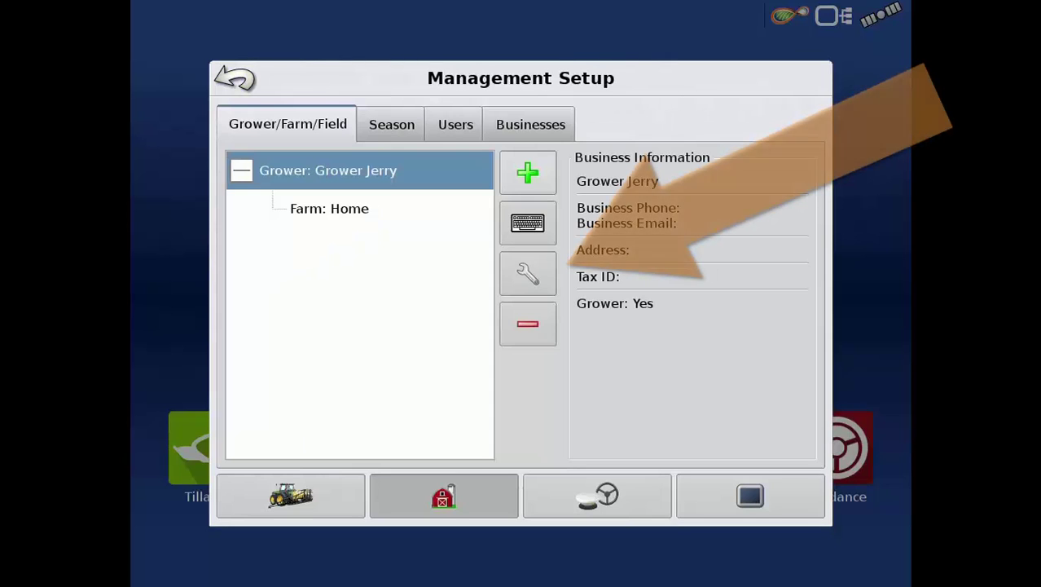
{"action": "left_click", "coordinate": [528, 274]}
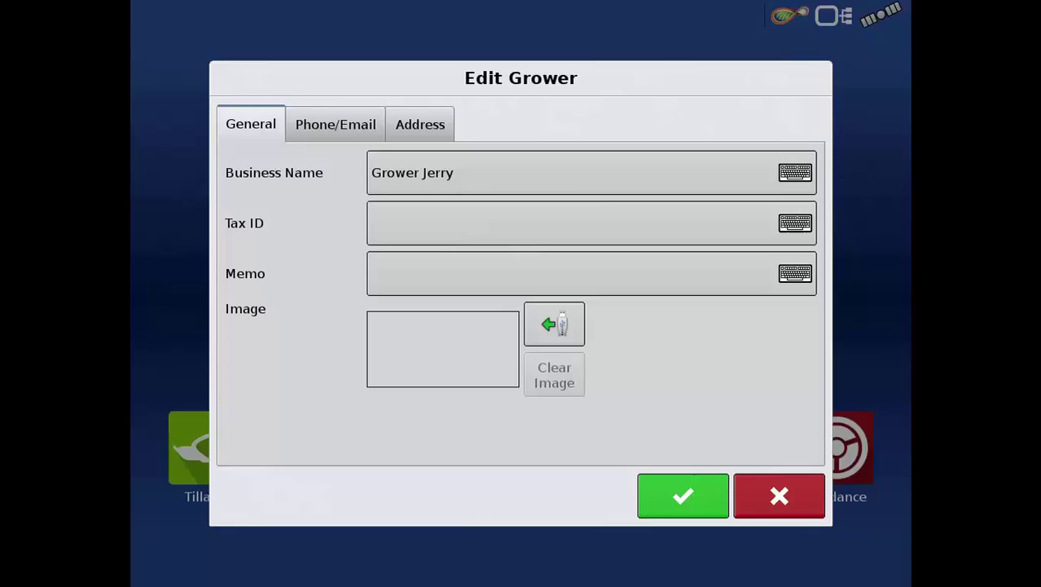
{"action": "left_click", "coordinate": [336, 124]}
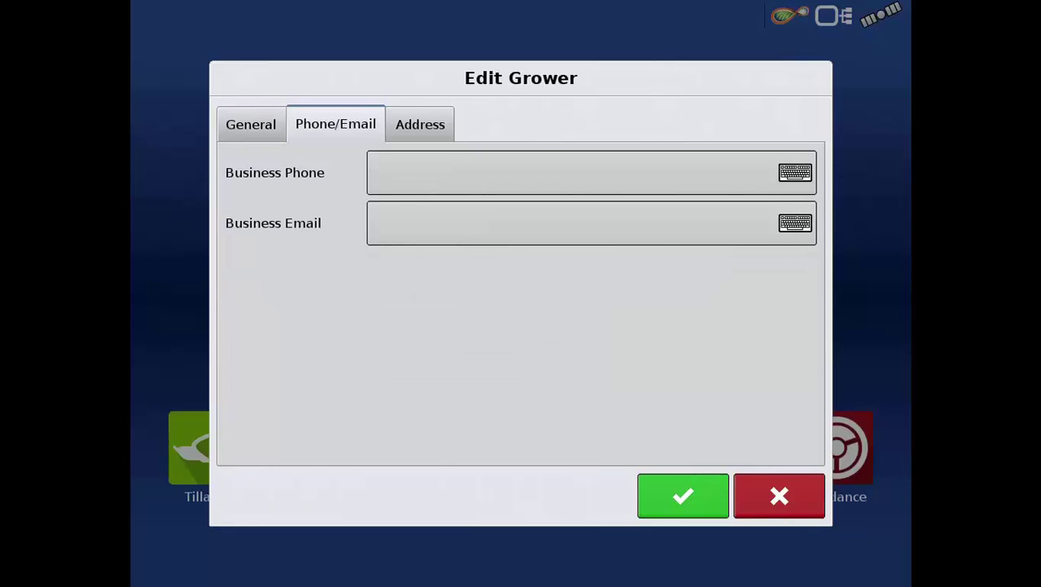
{"action": "left_click", "coordinate": [420, 123]}
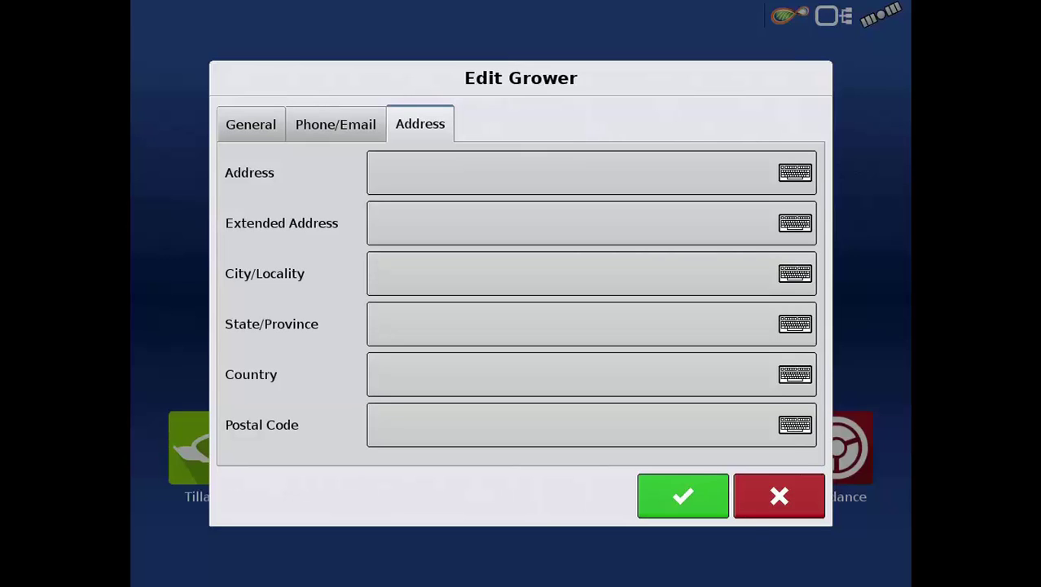
{"action": "left_click", "coordinate": [683, 495]}
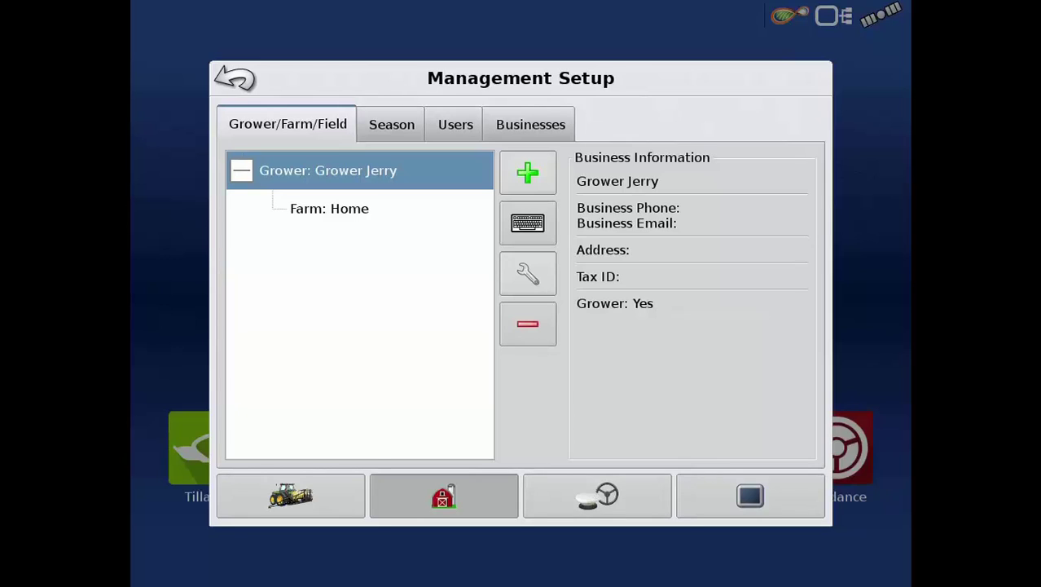
Add a field named East Mcmains to the grower's Home farm.
{"action": "left_click", "coordinate": [528, 172]}
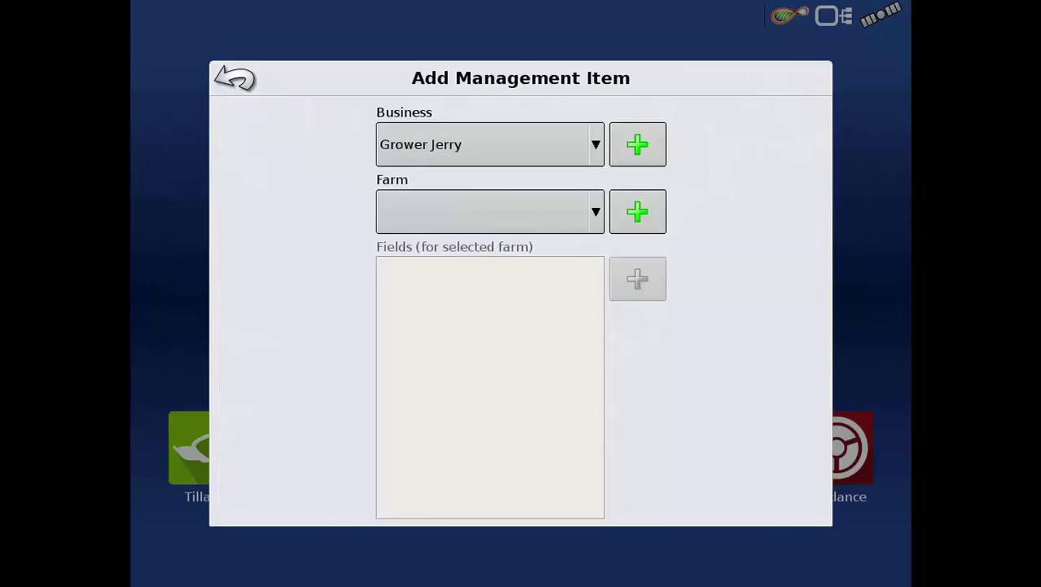
{"action": "left_click", "coordinate": [489, 211]}
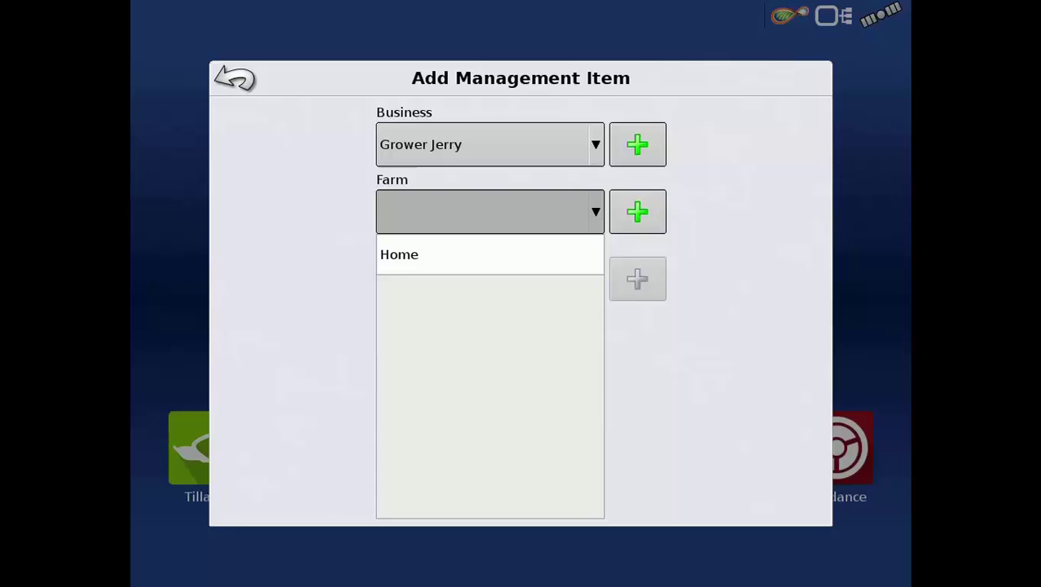
{"action": "left_click", "coordinate": [488, 254]}
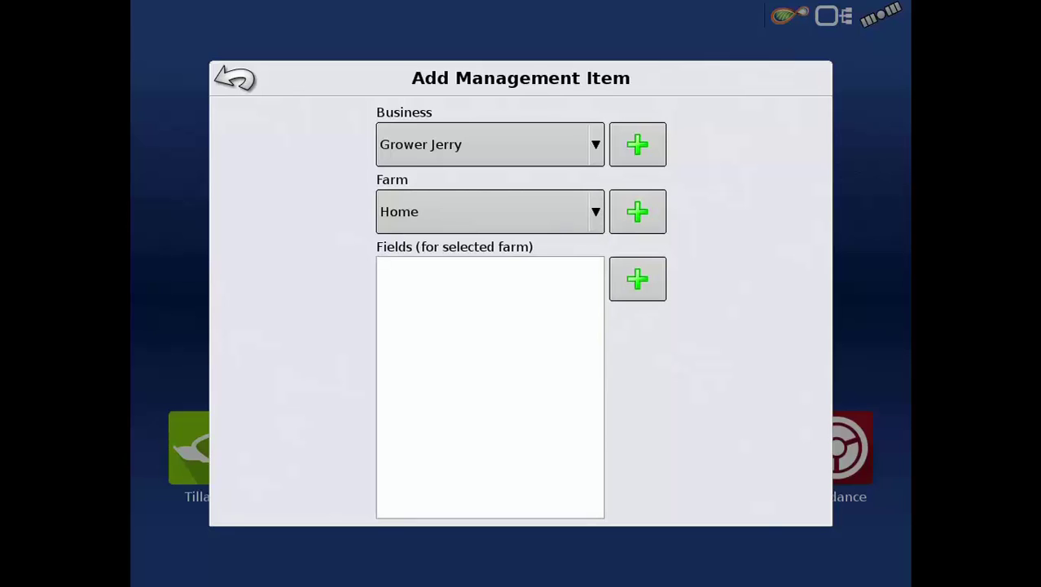
{"action": "left_click", "coordinate": [637, 278]}
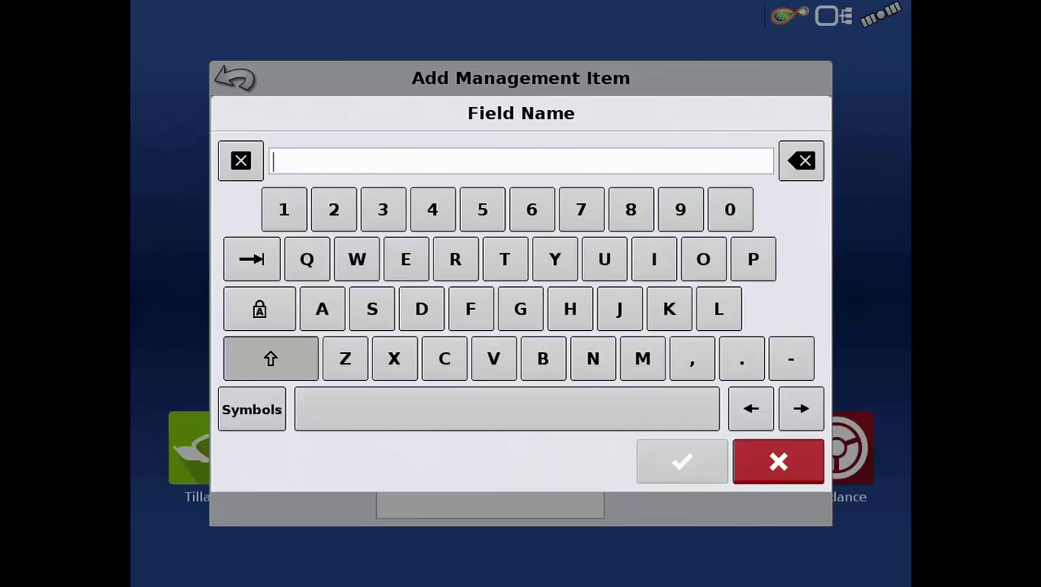
{"action": "type", "text": "East"}
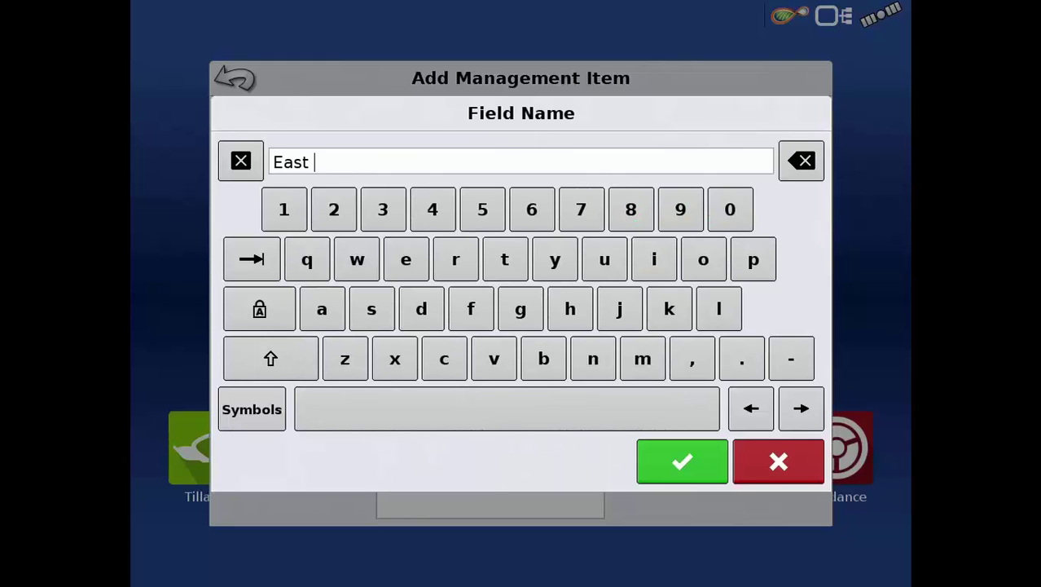
{"action": "left_click", "coordinate": [271, 359]}
{"action": "type", "text": "Mcmai"}
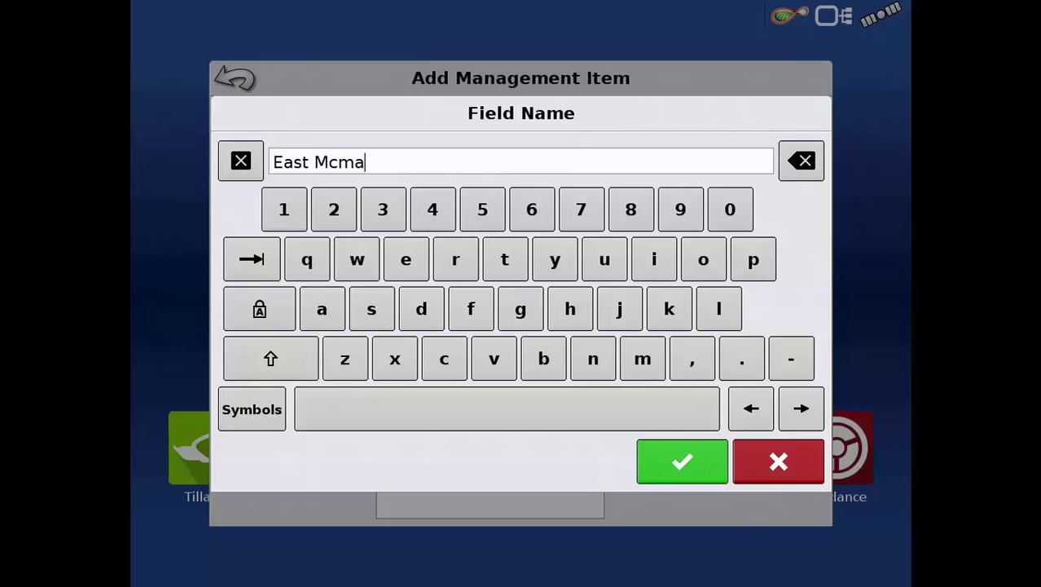
{"action": "type", "text": "ns"}
{"action": "left_click", "coordinate": [682, 461]}
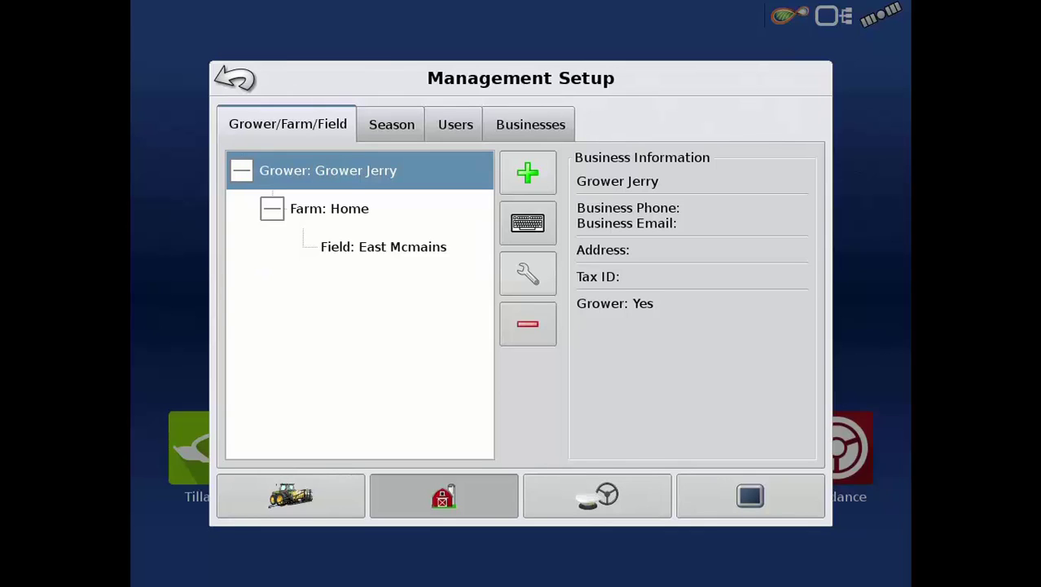
Import the East_McMains.iby boundary from the Lexar USB drive for the East Mcmains field, and review the field information form.
{"action": "left_click", "coordinate": [383, 246]}
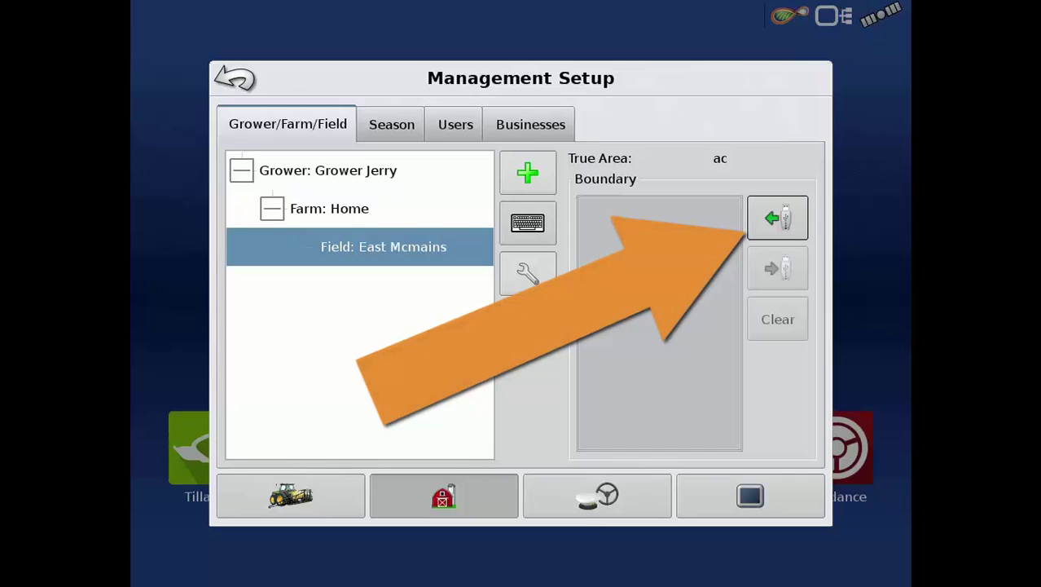
{"action": "left_click", "coordinate": [777, 217]}
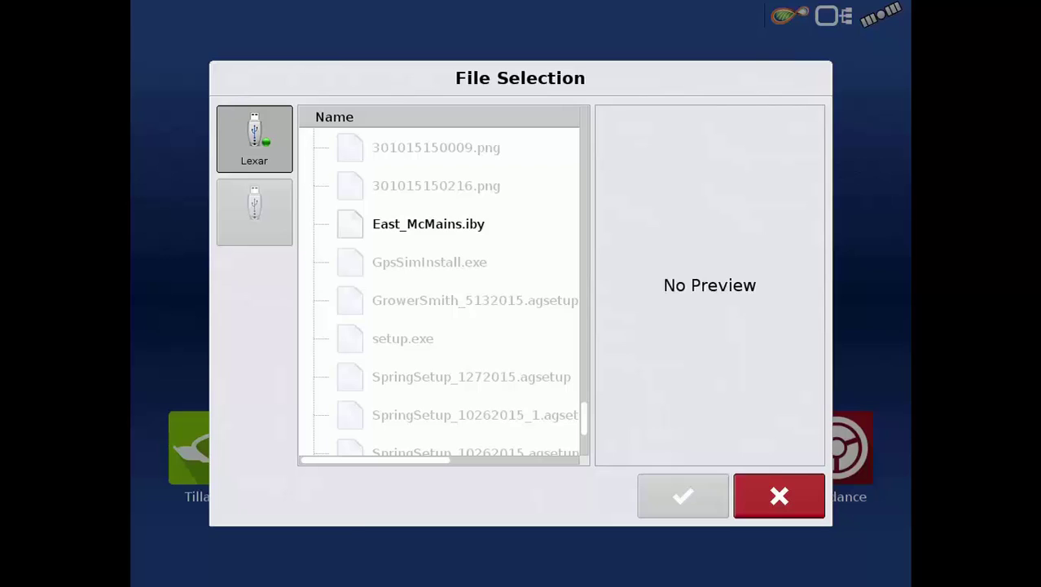
{"action": "left_click", "coordinate": [428, 224]}
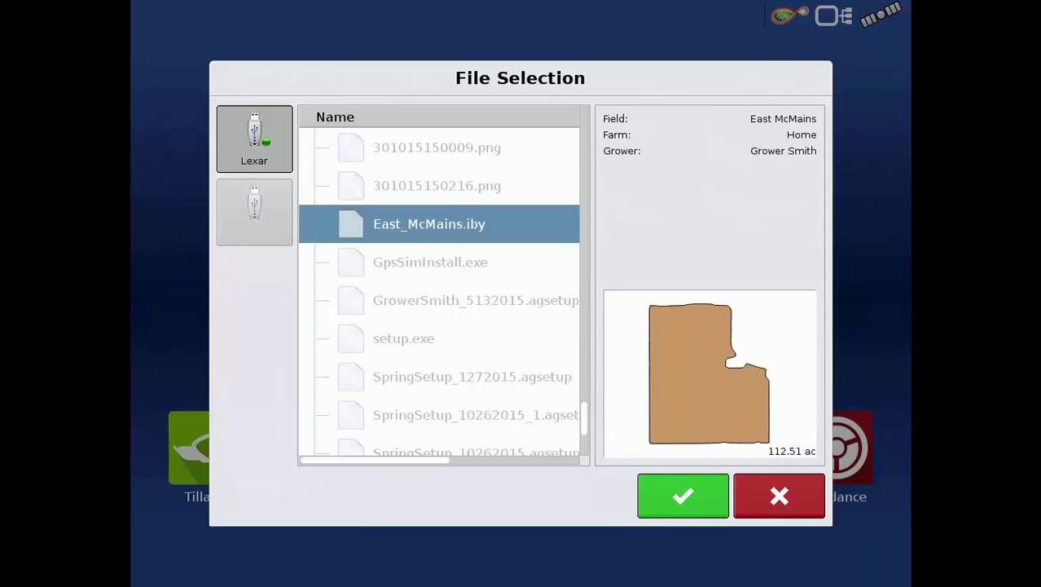
{"action": "left_click", "coordinate": [683, 496]}
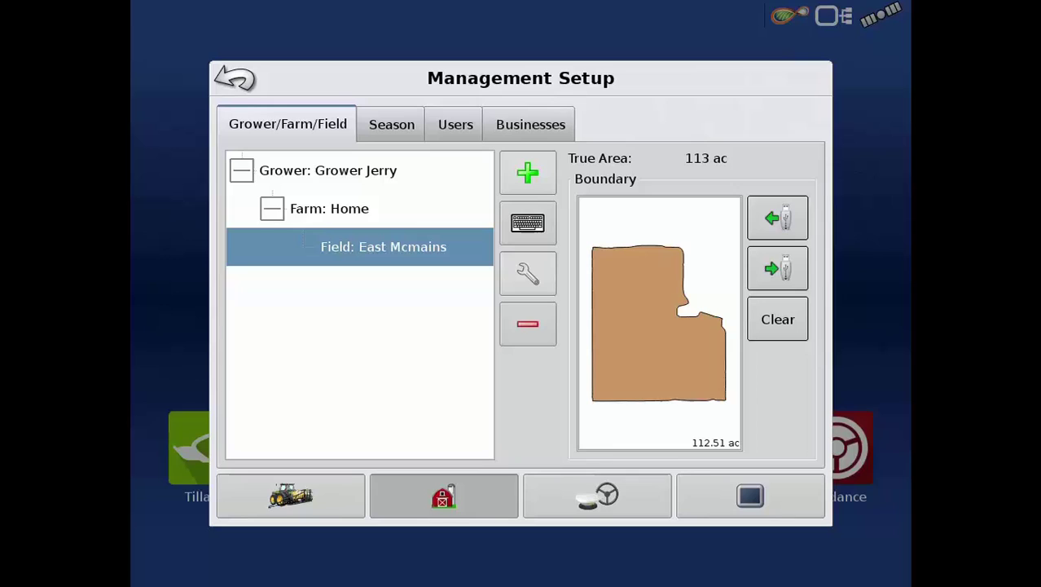
{"action": "left_click", "coordinate": [528, 273]}
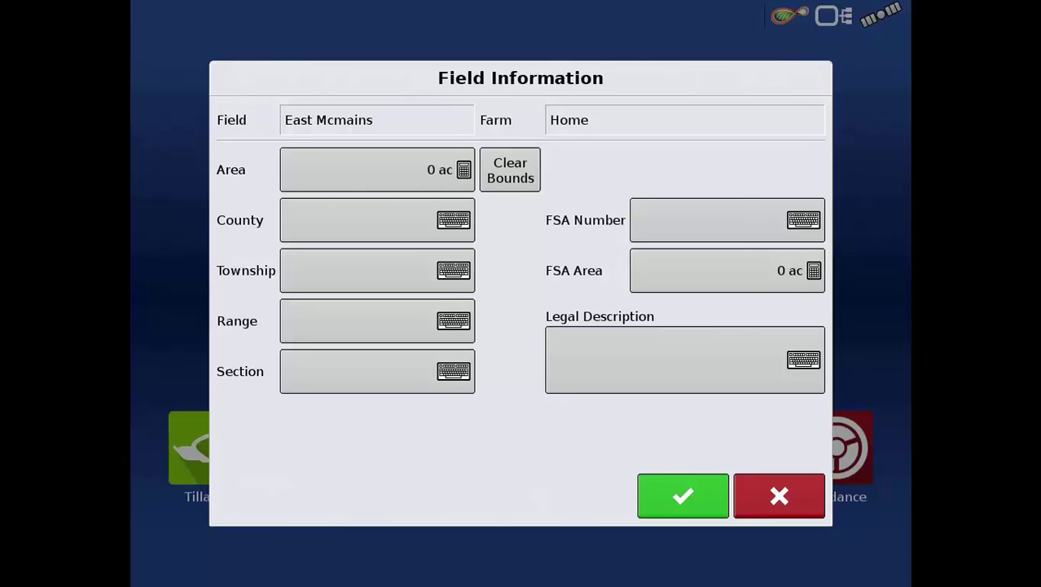
{"action": "key", "text": "Return"}
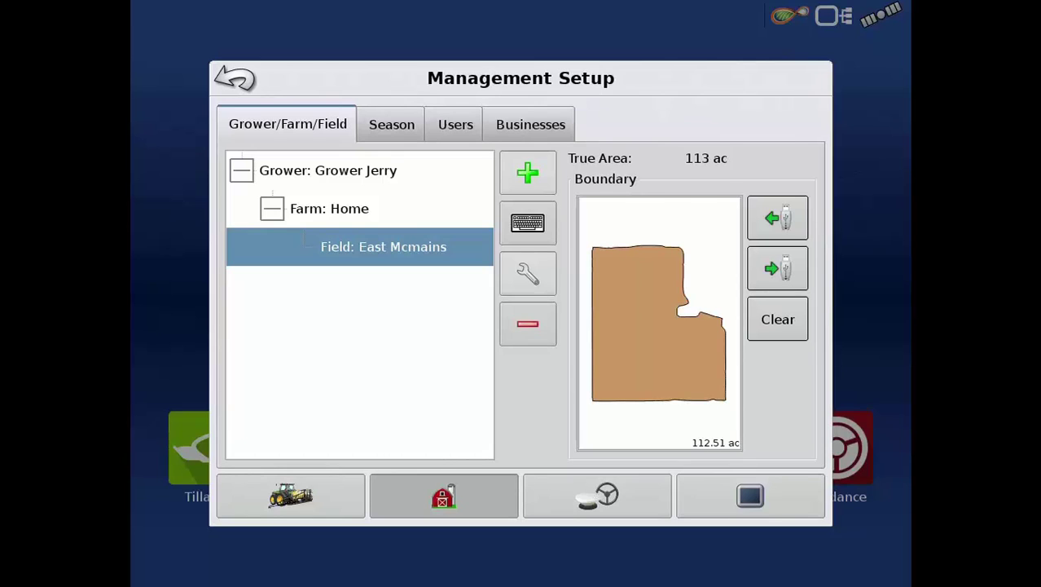
Start adding a new season and set its name to 2016 crop.
{"action": "left_click", "coordinate": [391, 124]}
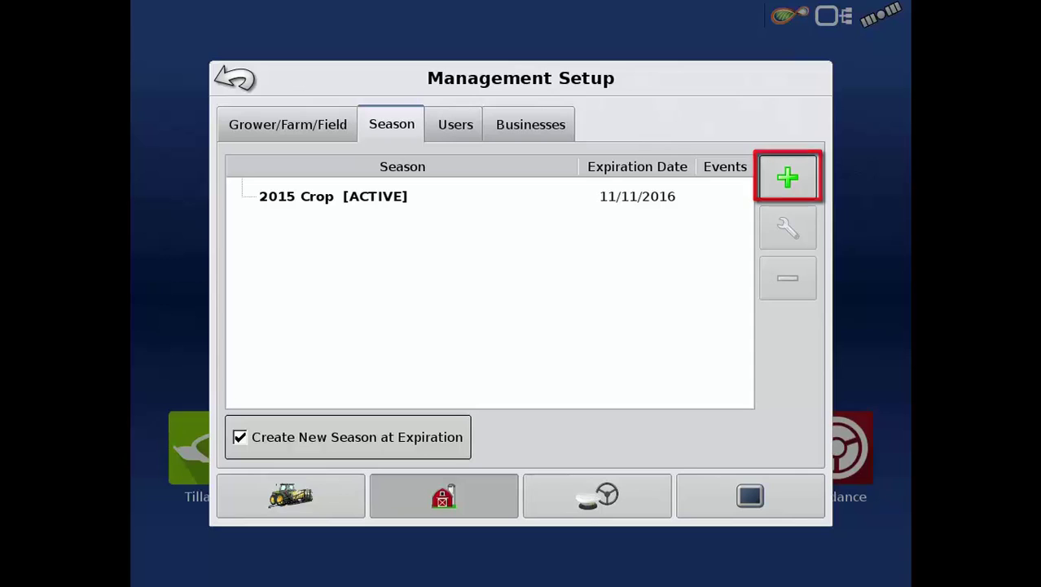
{"action": "left_click", "coordinate": [787, 177]}
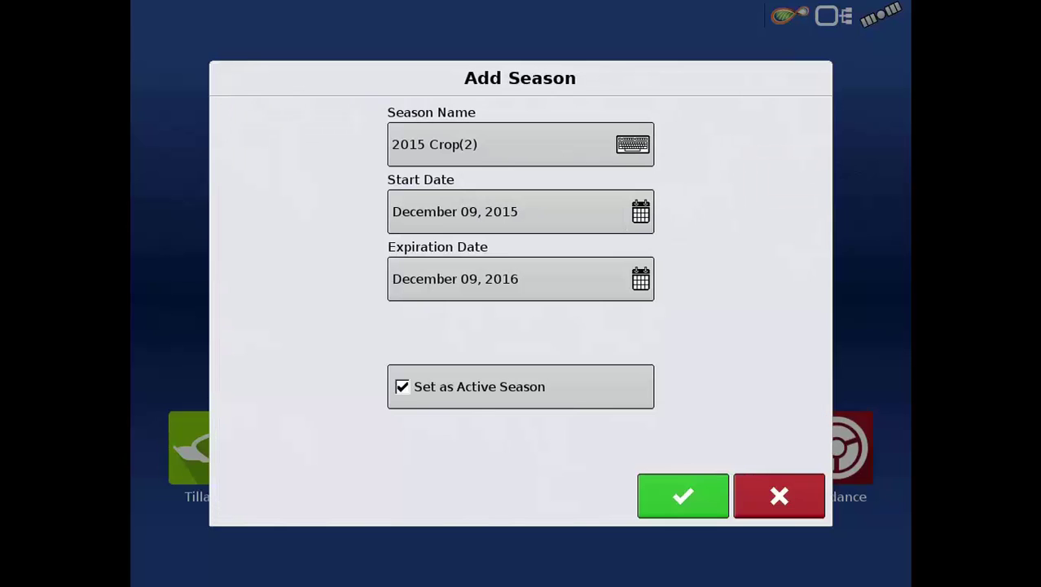
{"action": "left_click", "coordinate": [521, 145]}
{"action": "type", "text": "2016"}
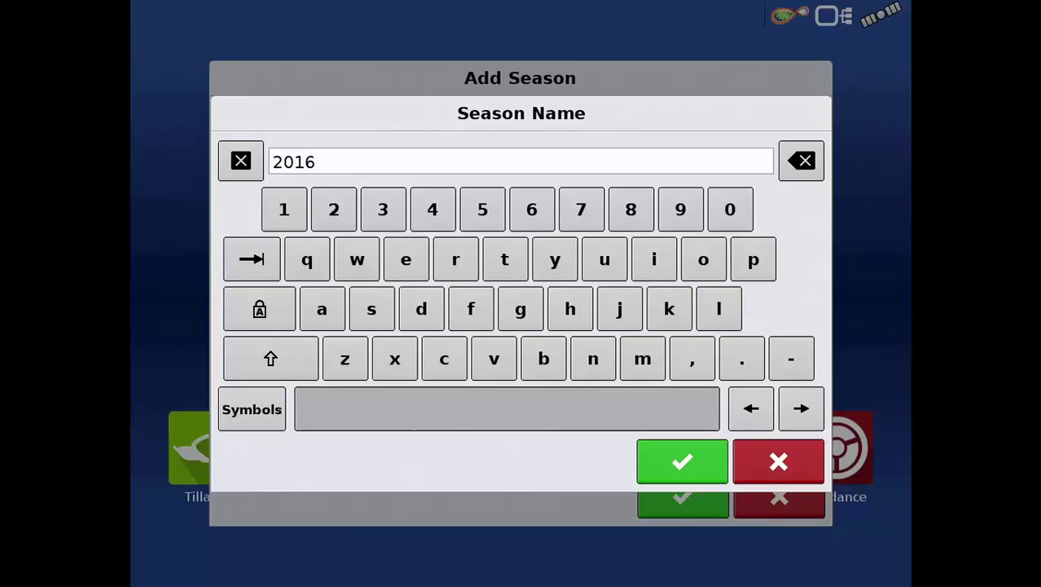
{"action": "type", "text": " crop"}
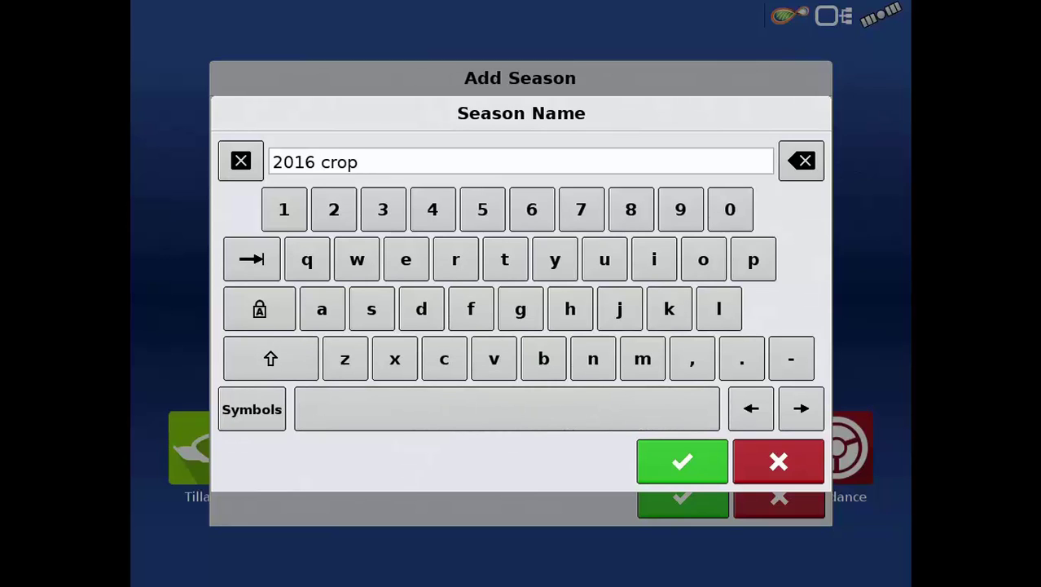
{"action": "left_click", "coordinate": [683, 461]}
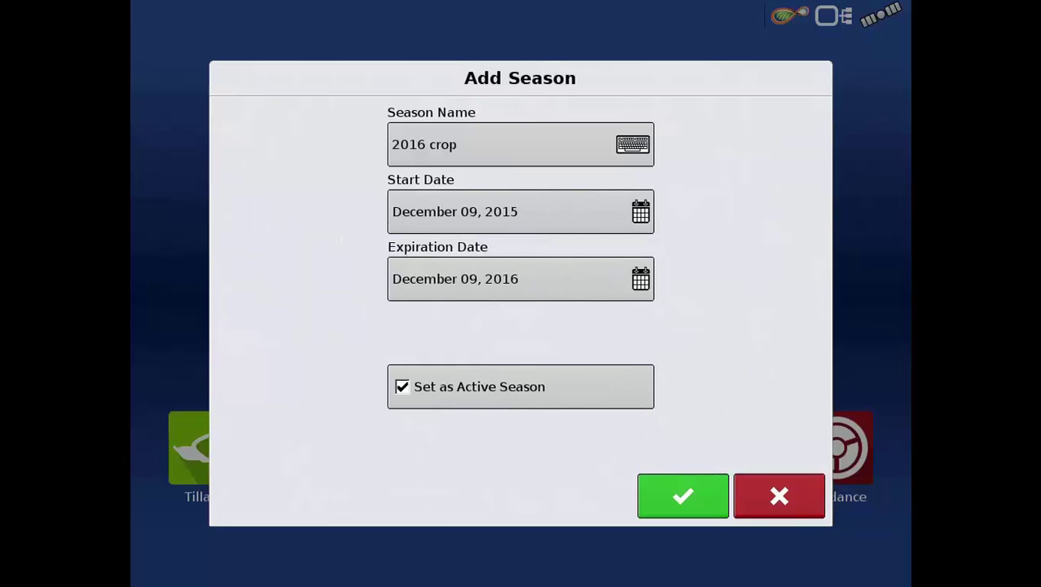